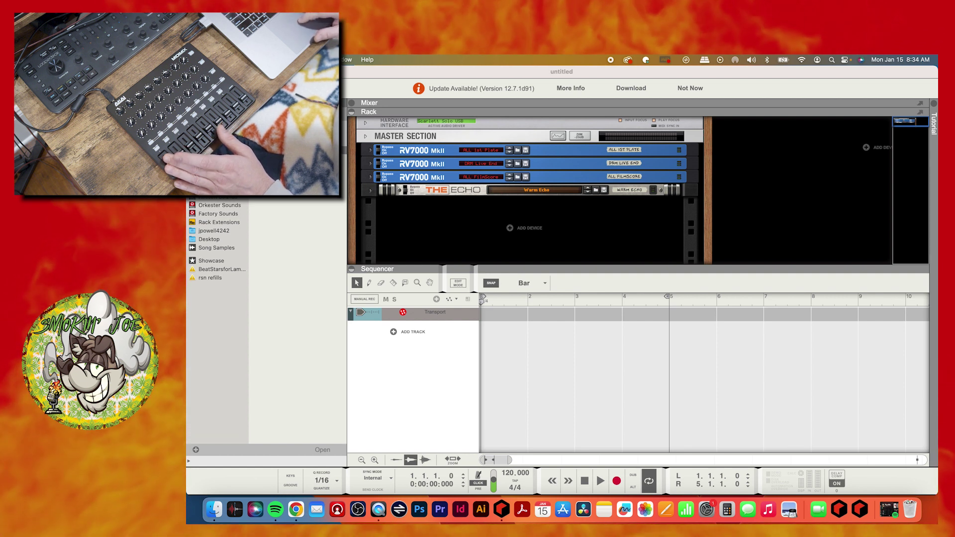
Step: Expand the Mixer panel above the rack to reveal the RV7000 and Echo FX returns
left_click(352, 104)
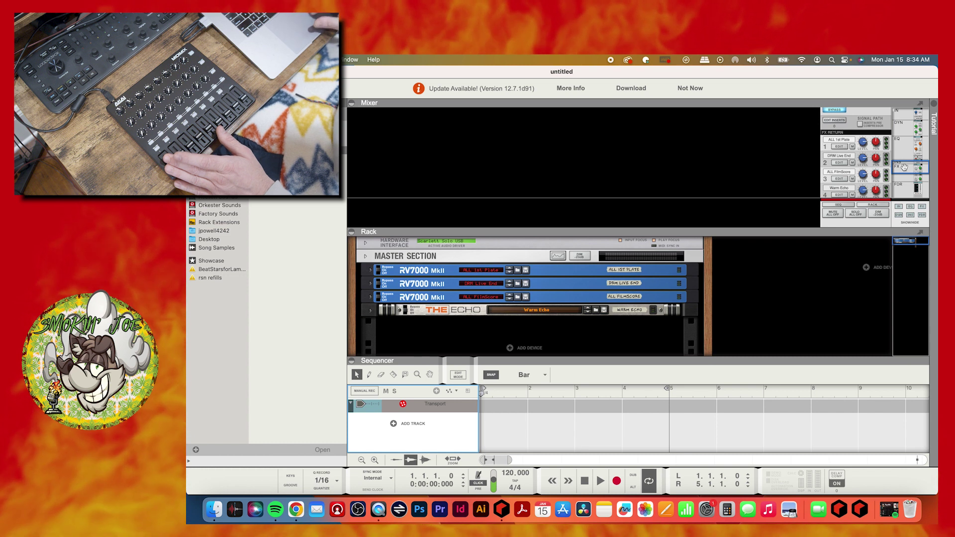
Step: Jump the mixer navigator to the faders and create Audio Track 1
left_click(900, 193)
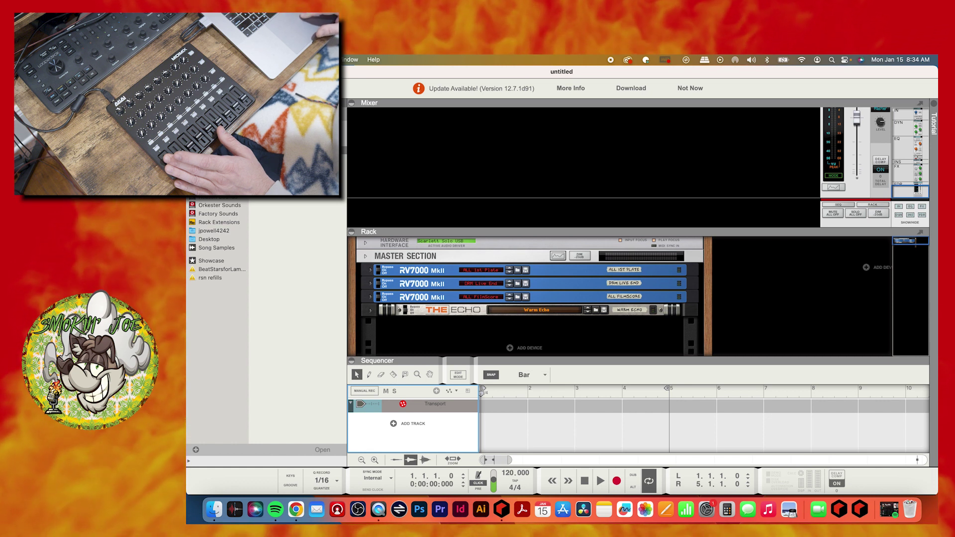
left_click(394, 423)
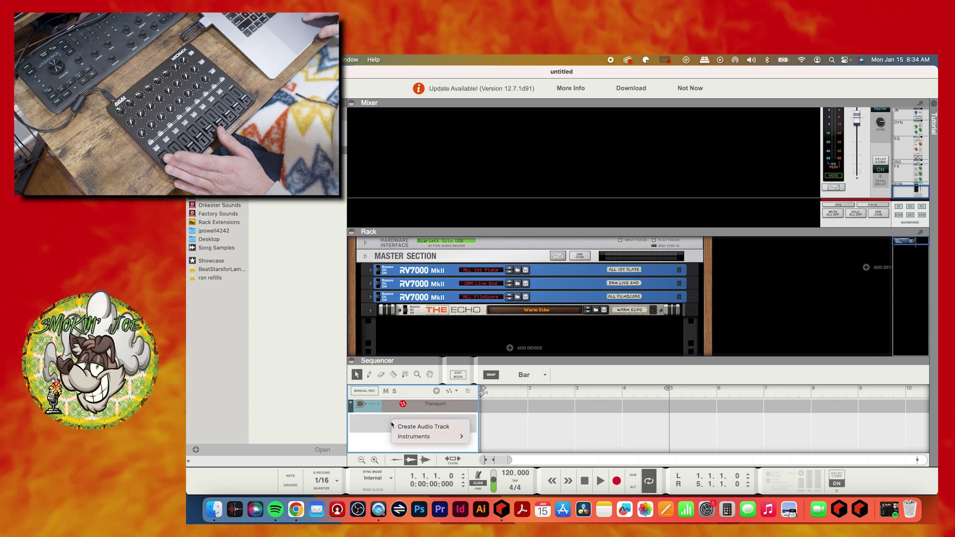
left_click(418, 426)
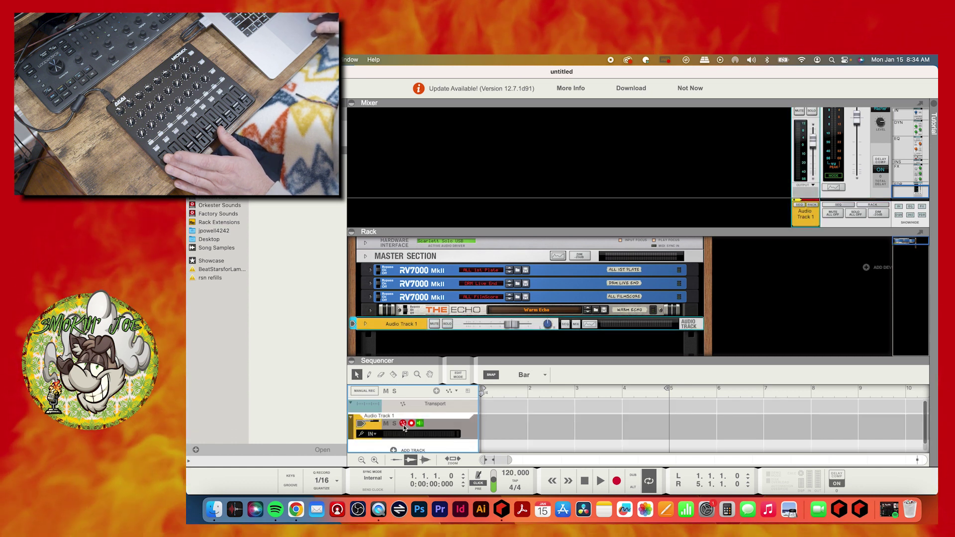
Step: Add a Europa synthesizer track with the Friendly Keys patch and collapse the rack
left_click(394, 451)
mouse_move(433, 464)
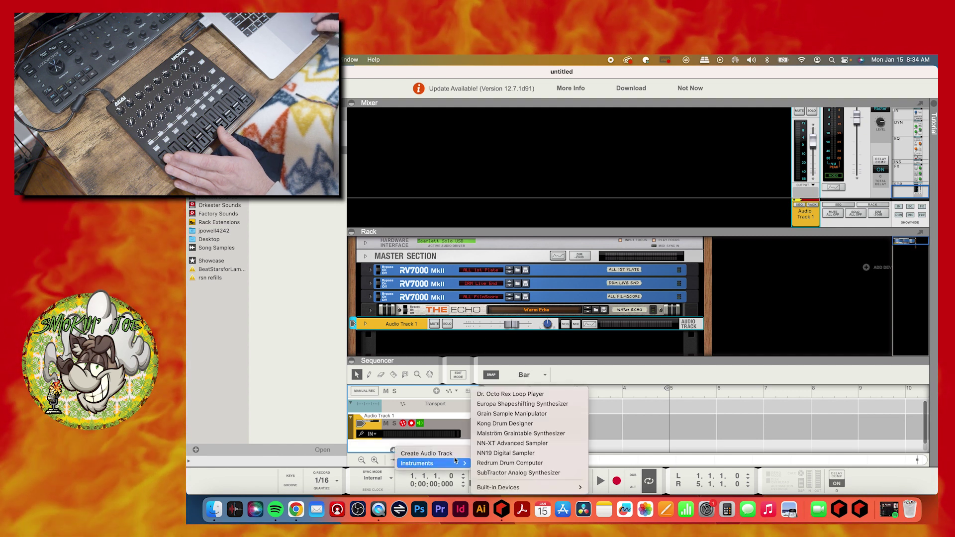
left_click(523, 404)
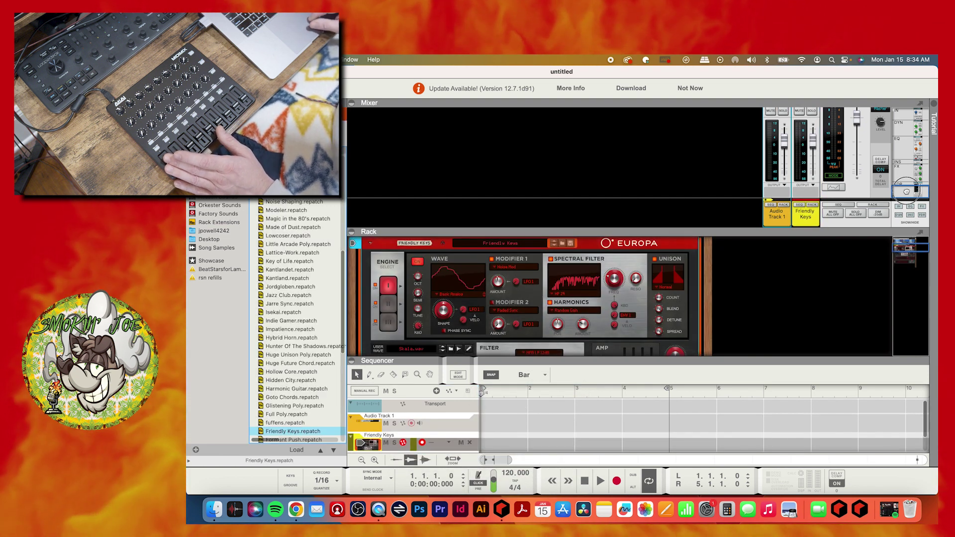
left_click(354, 233)
Step: Collapse the sequencer and move the mixer navigator to the sends and fader section
left_click(352, 301)
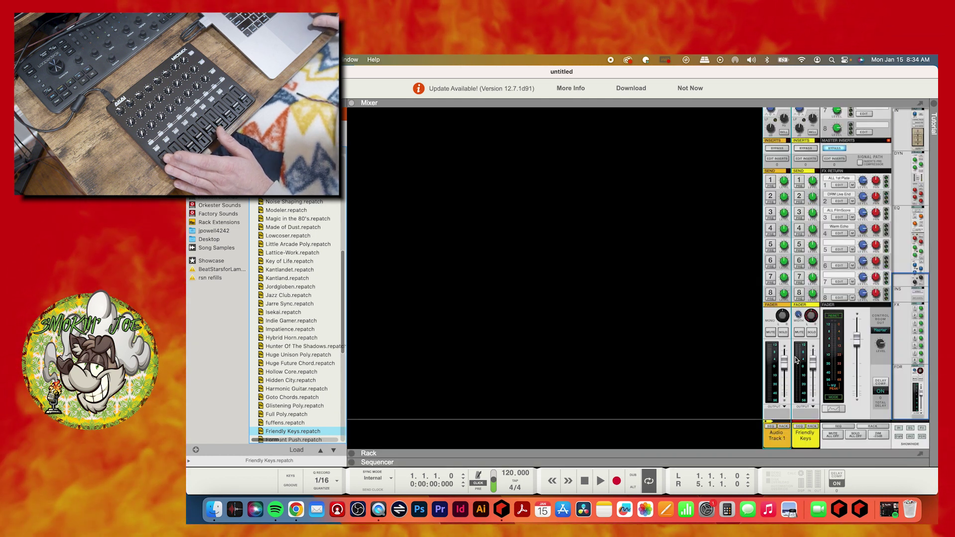
left_click_drag(895, 341, 912, 149)
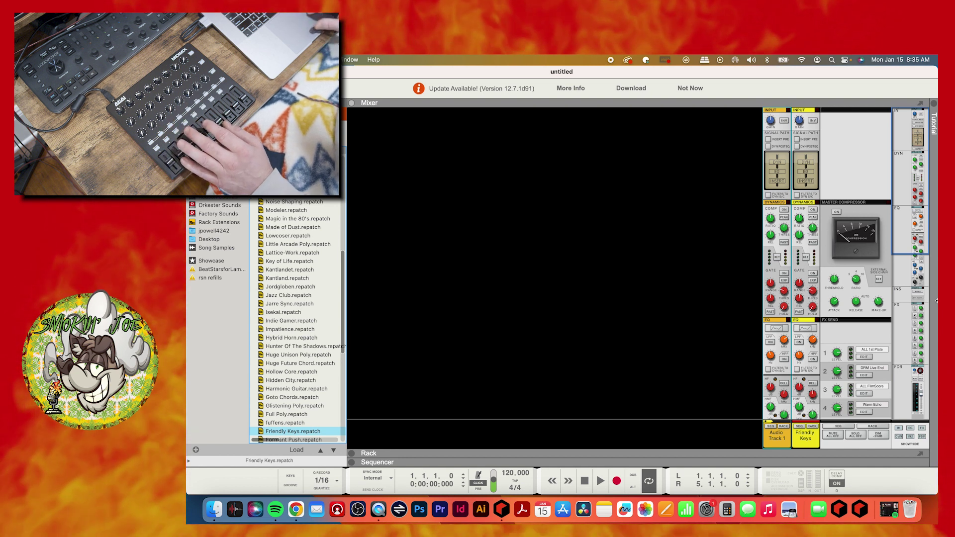
left_click_drag(908, 228, 923, 409)
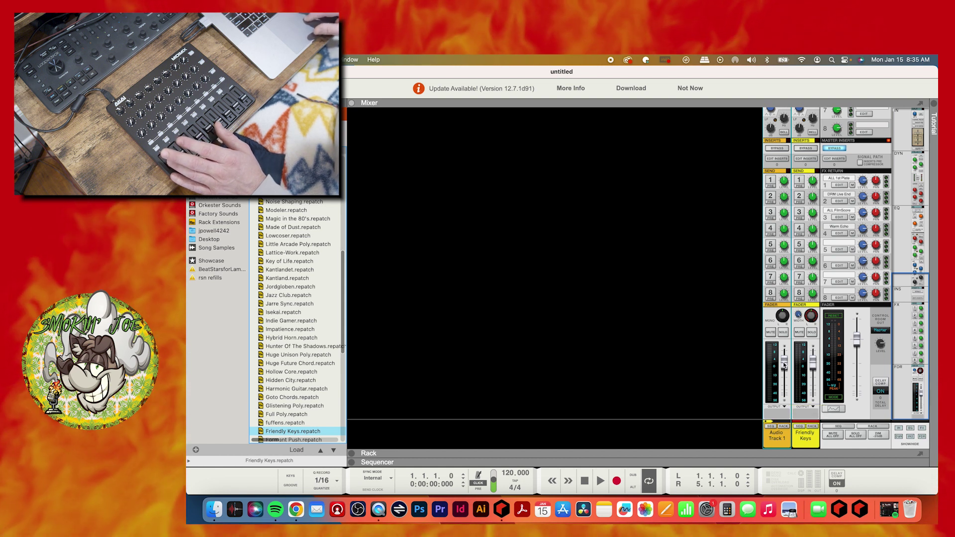
Step: Remote-override map Audio Track 1's level fader to the MIDI Mix's Ch1-CC 19
right_click(783, 364)
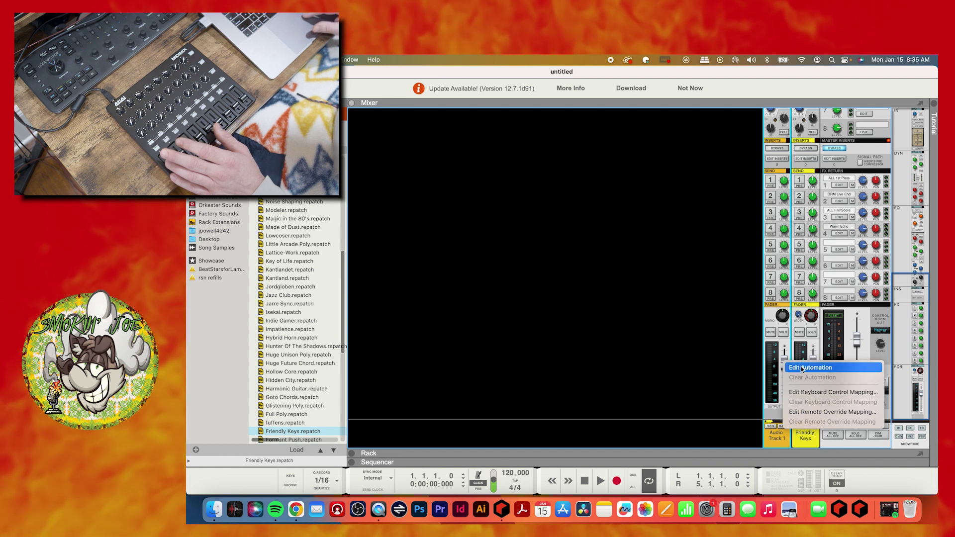
left_click(810, 411)
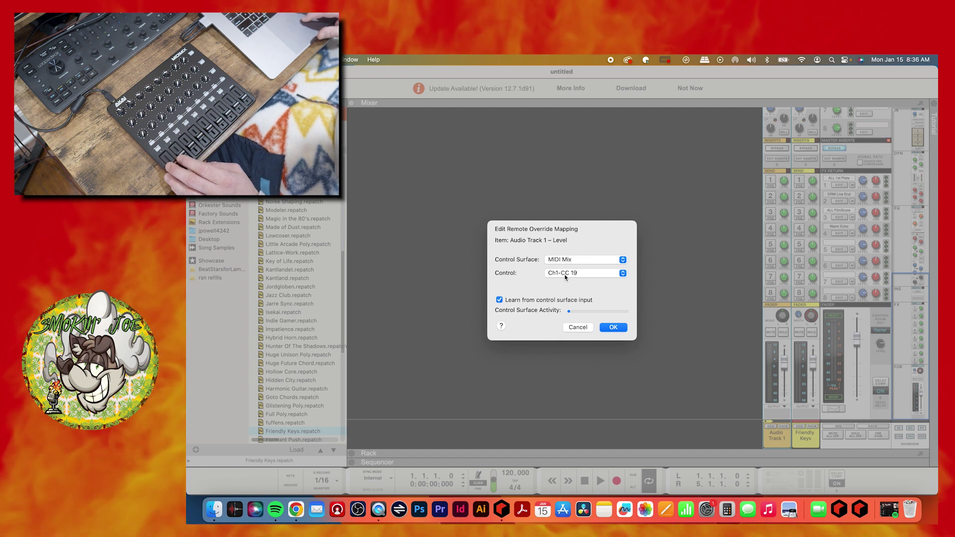
key("Return")
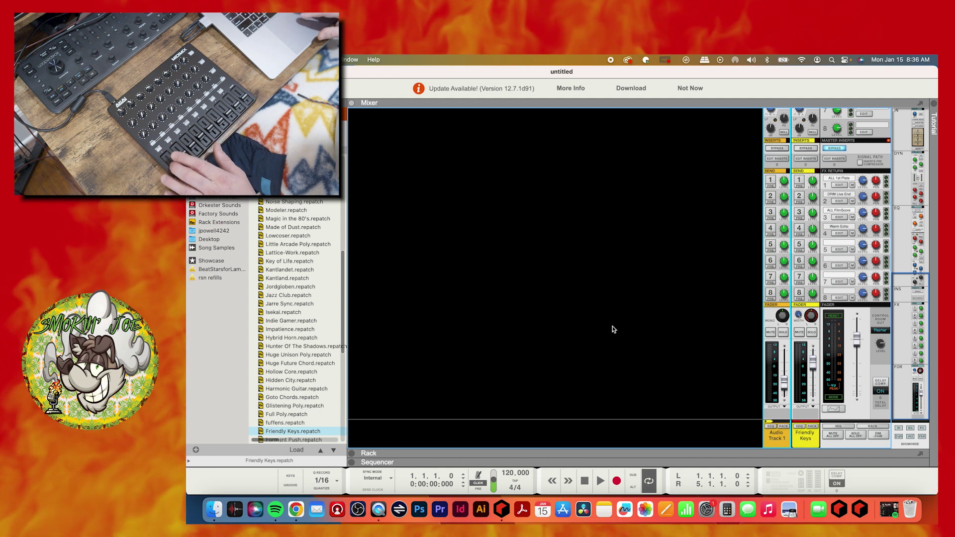
right_click(815, 365)
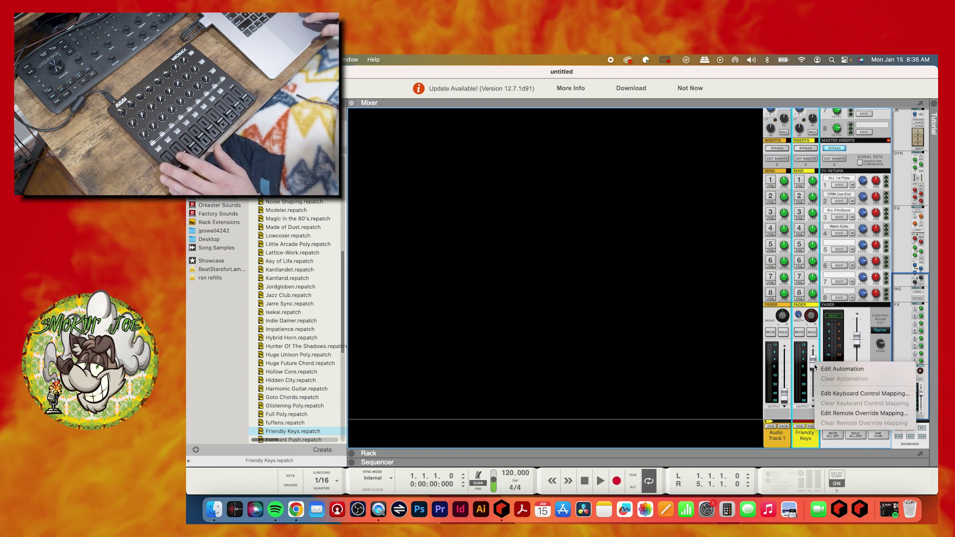
Step: Learn the next MIDI Mix fader, Ch1-CC 23, for the Friendly Keys level
left_click(835, 414)
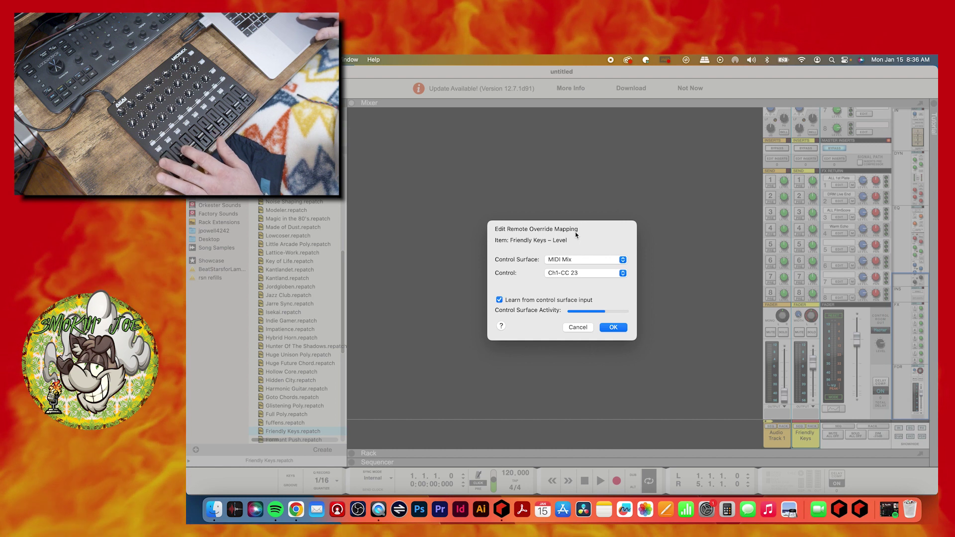
left_click(612, 327)
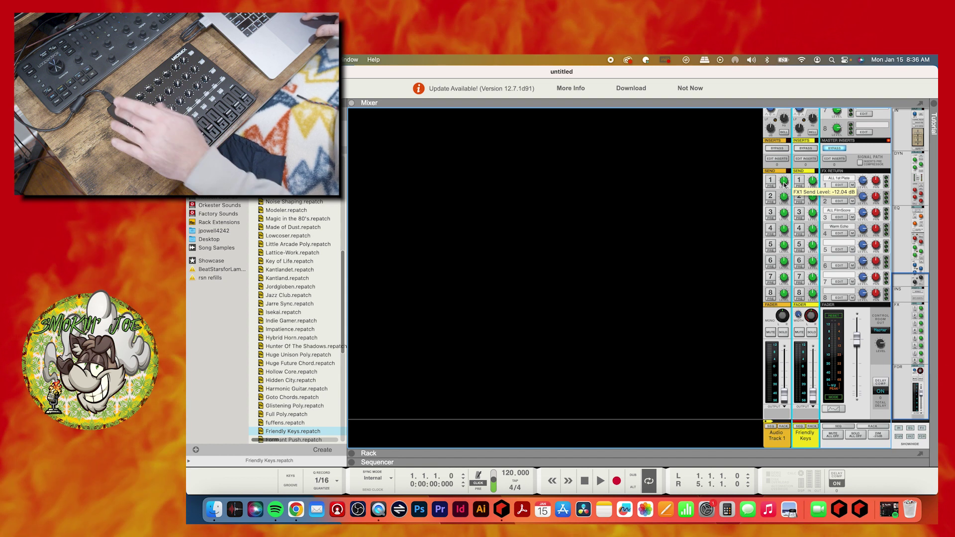
mouse_move(783, 181)
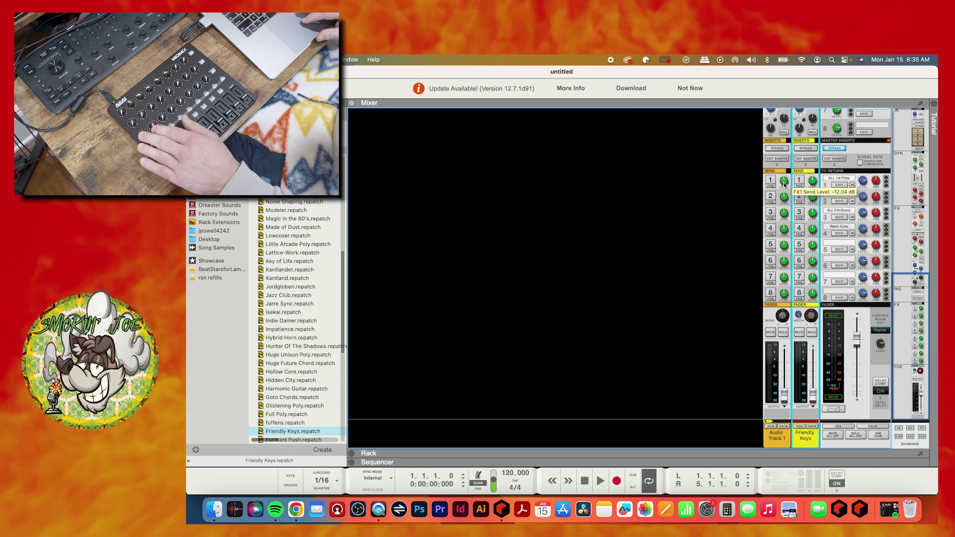
Step: Map Audio Track 1's FX1 send to MIDI Mix surface control Ch1-CC 16 and confirm
right_click(784, 184)
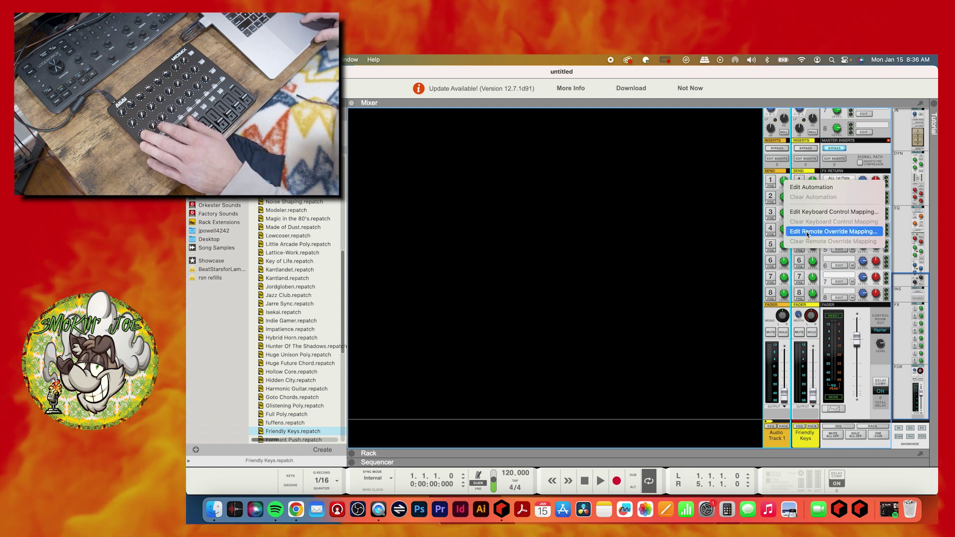
left_click(832, 231)
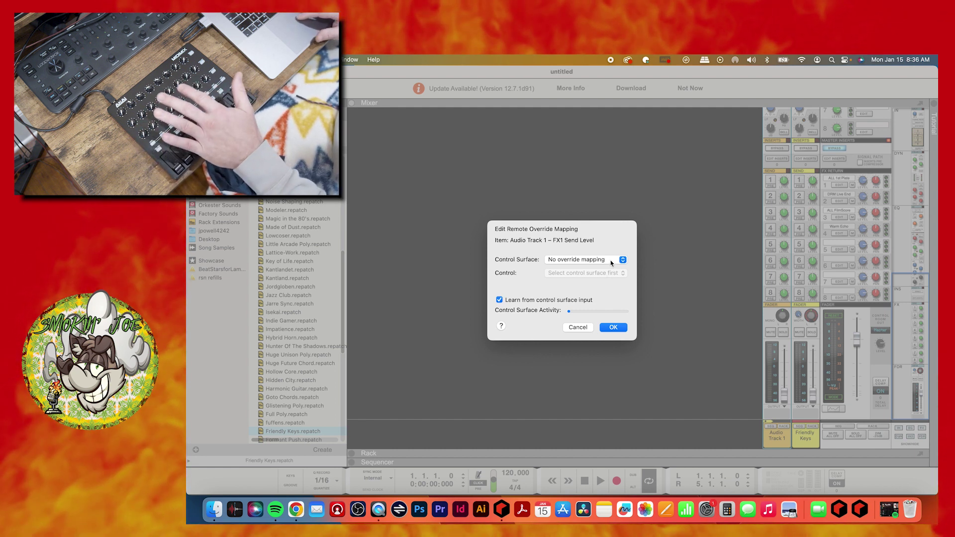
left_click(613, 261)
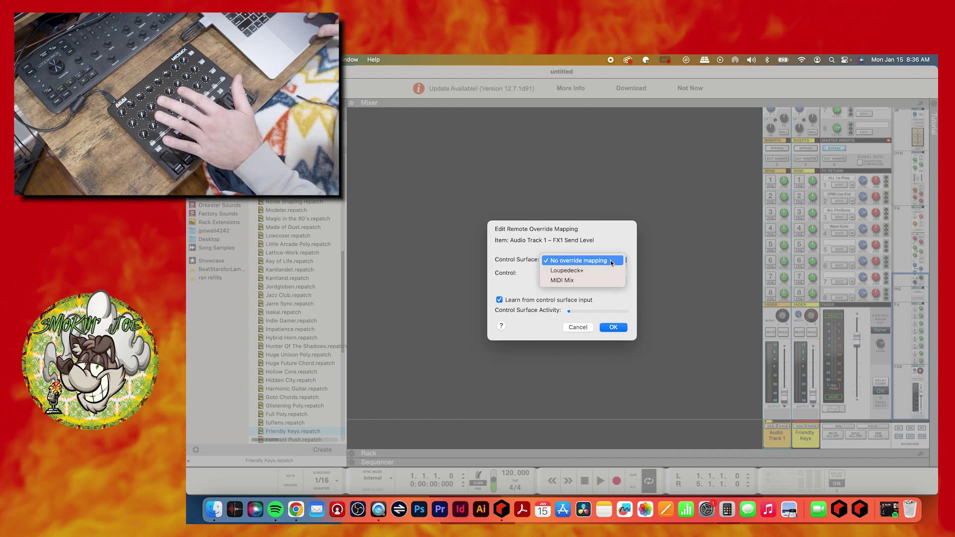
left_click(566, 281)
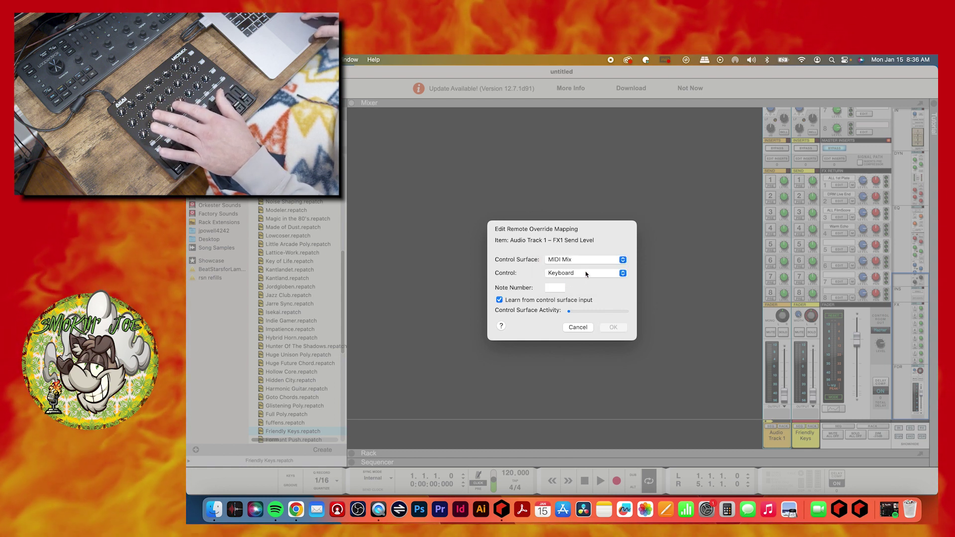
left_click(585, 274)
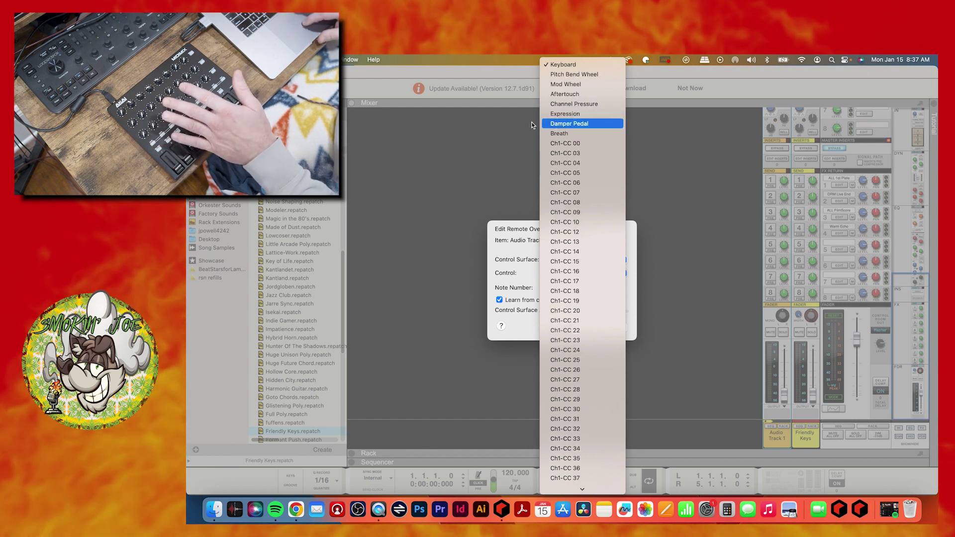
left_click(499, 158)
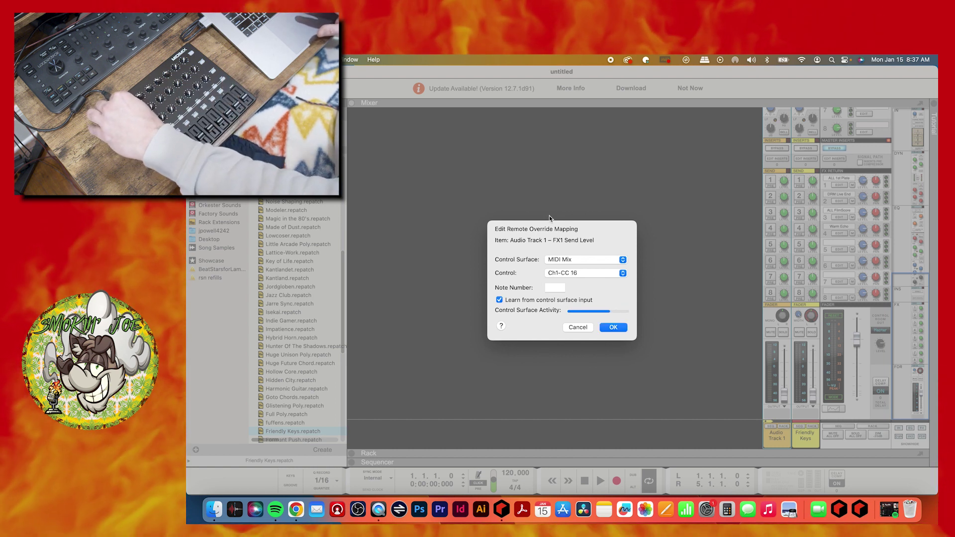
left_click(614, 327)
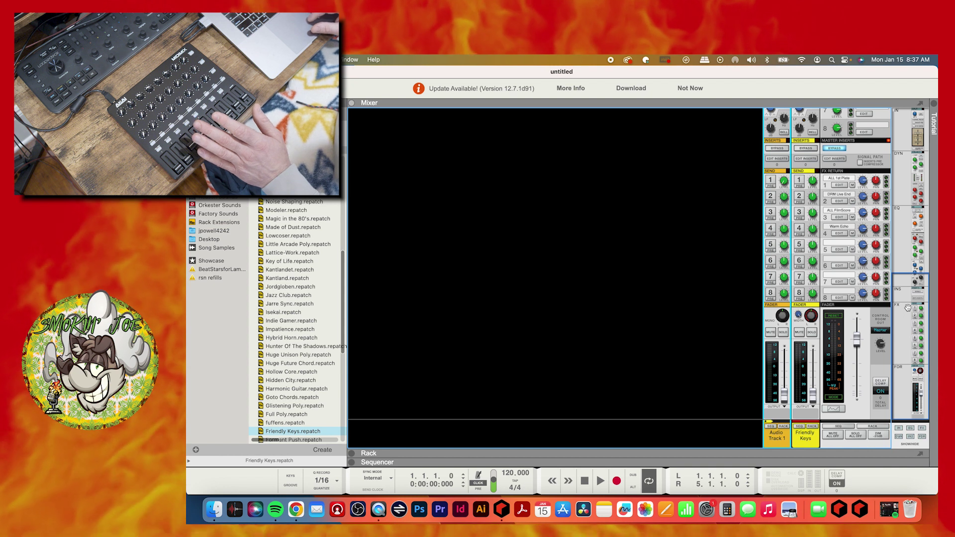
left_click_drag(910, 307, 912, 165)
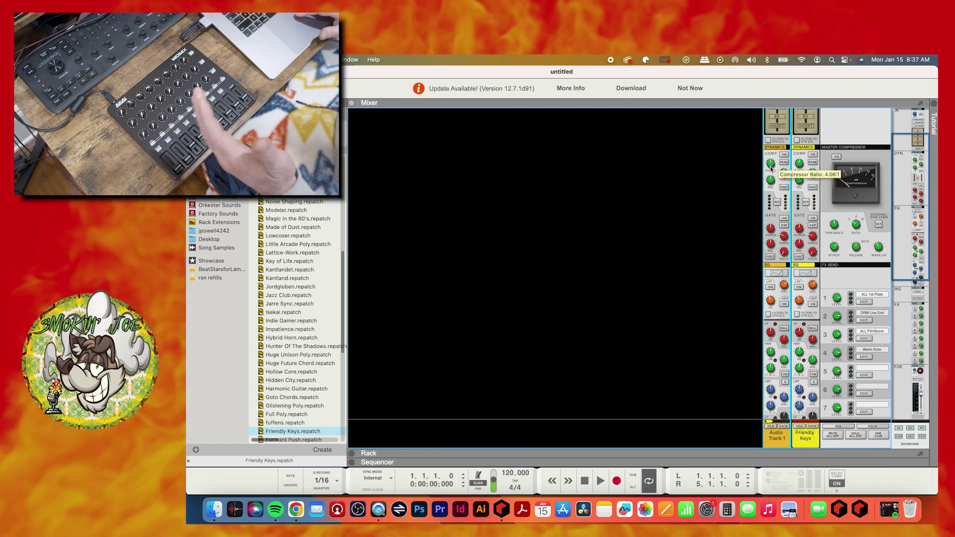
left_click_drag(911, 209, 916, 375)
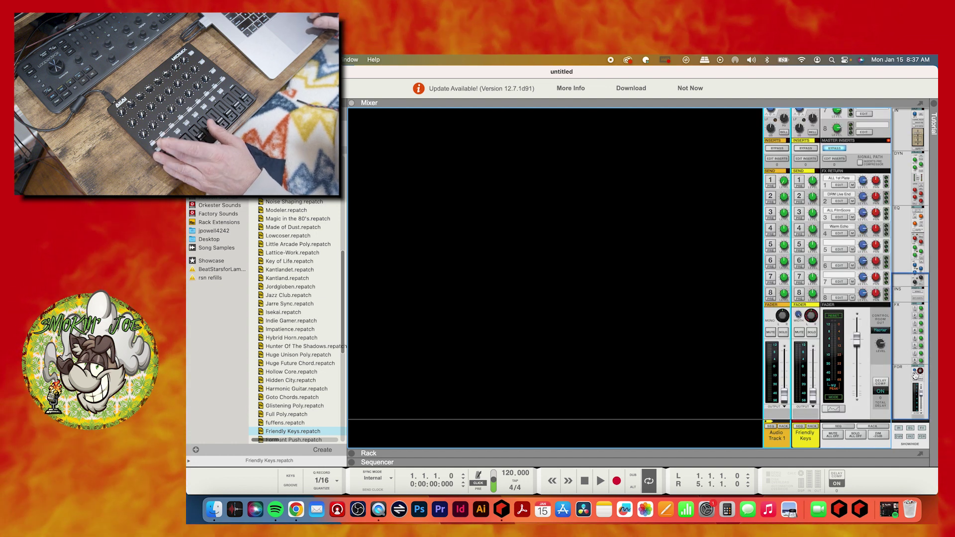
Step: Open the remote mapping menu for Audio Track 1's mute button
right_click(771, 334)
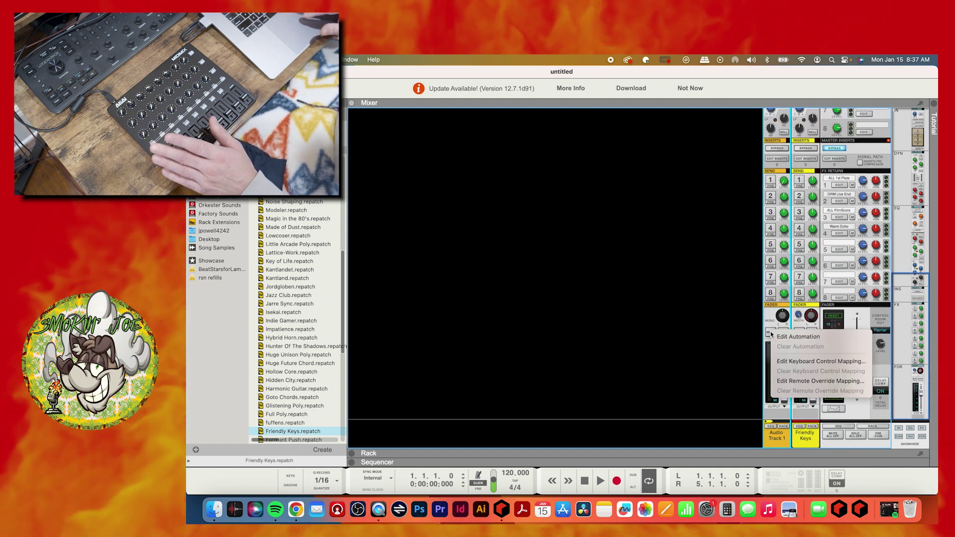
Step: Learn the MIDI Mix mute button as note C#-2 for Audio Track 1's mute
left_click(787, 381)
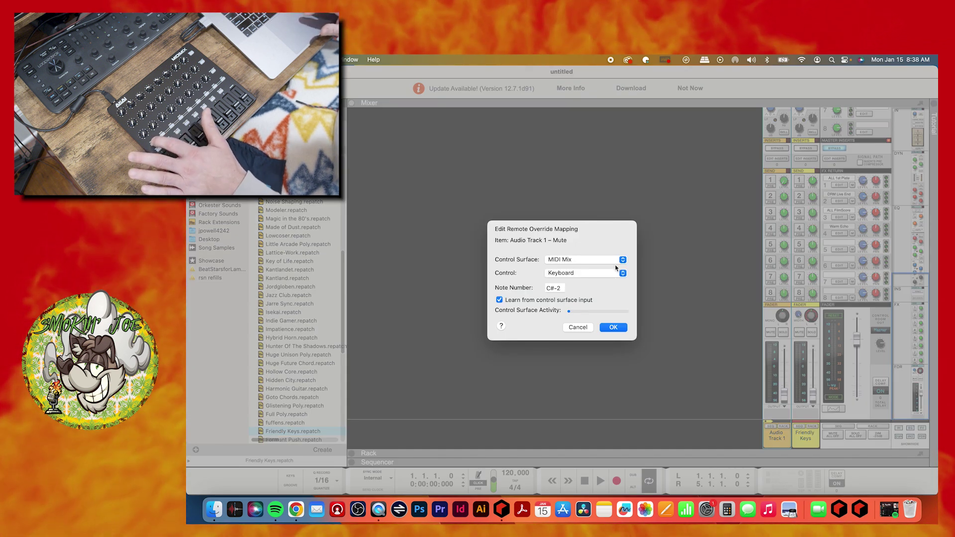
left_click(613, 328)
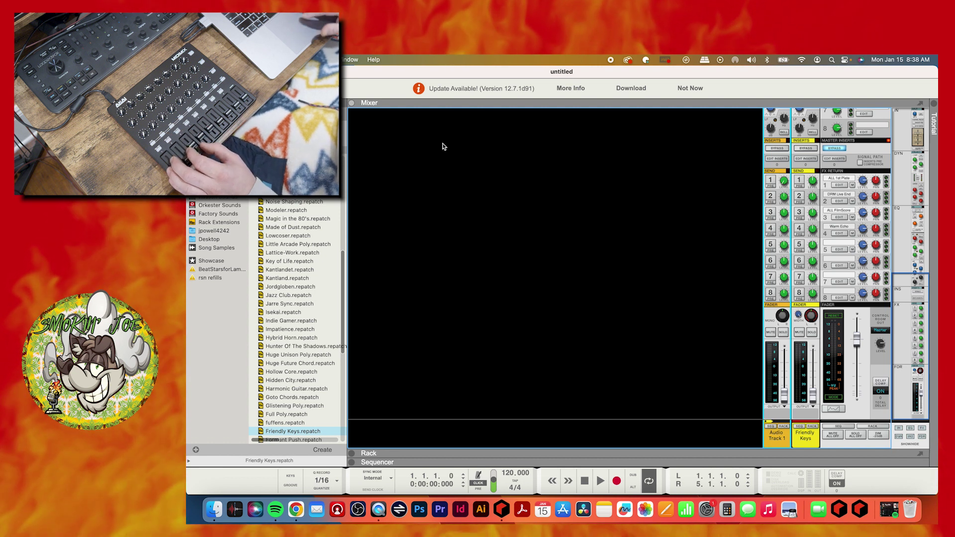
left_click(352, 103)
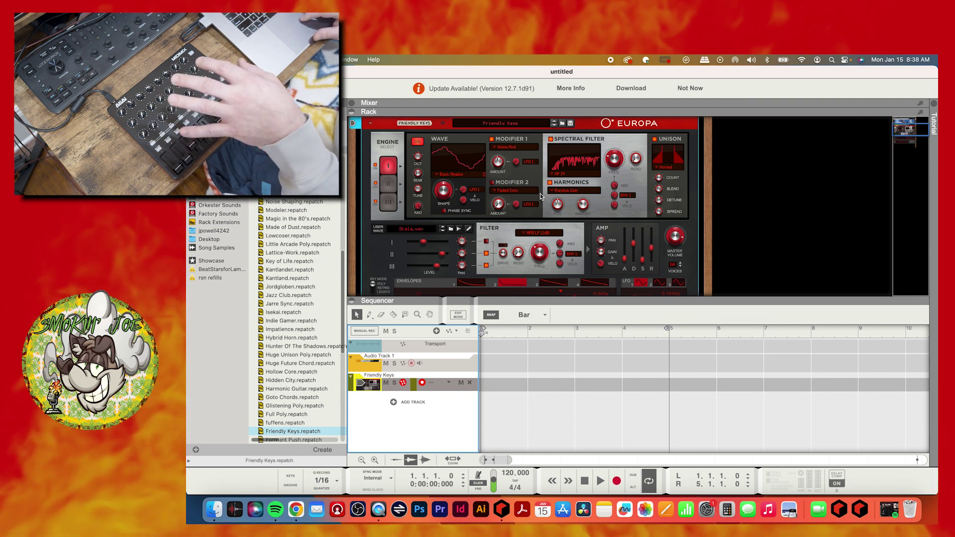
Step: Open the remote mapping menu for Europa's filter resonance knob
right_click(518, 254)
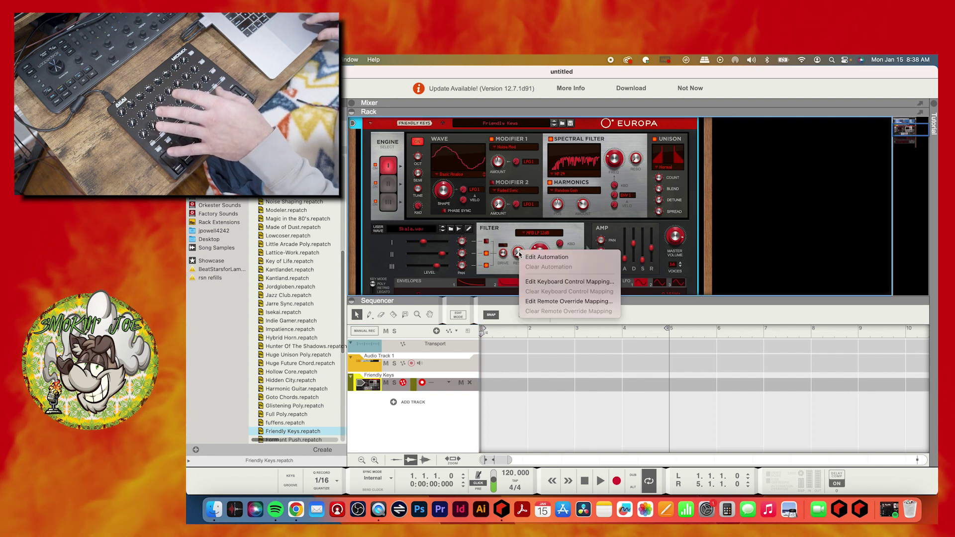
Step: Learn a MIDI Mix knob as Ch1-CC 58 for Europa's RESO knob
left_click(558, 302)
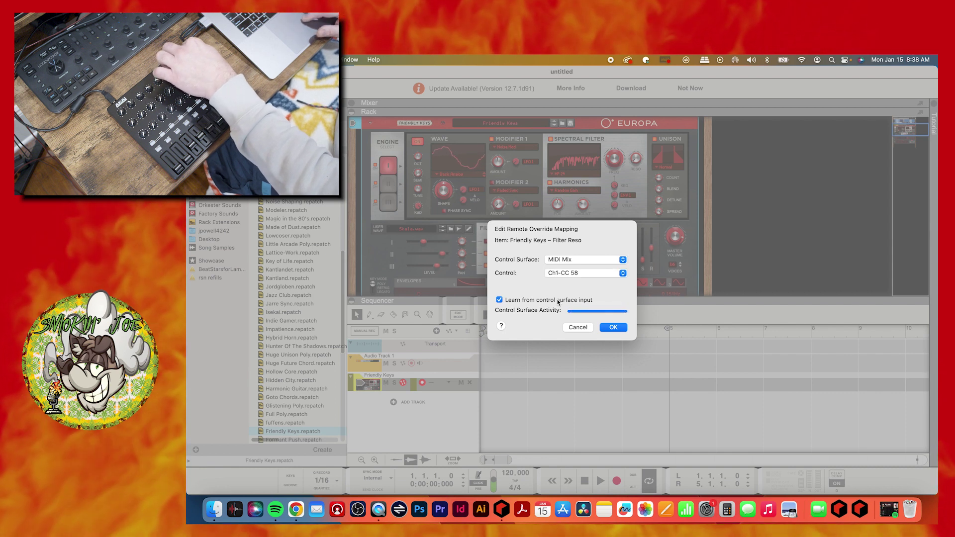
left_click(613, 326)
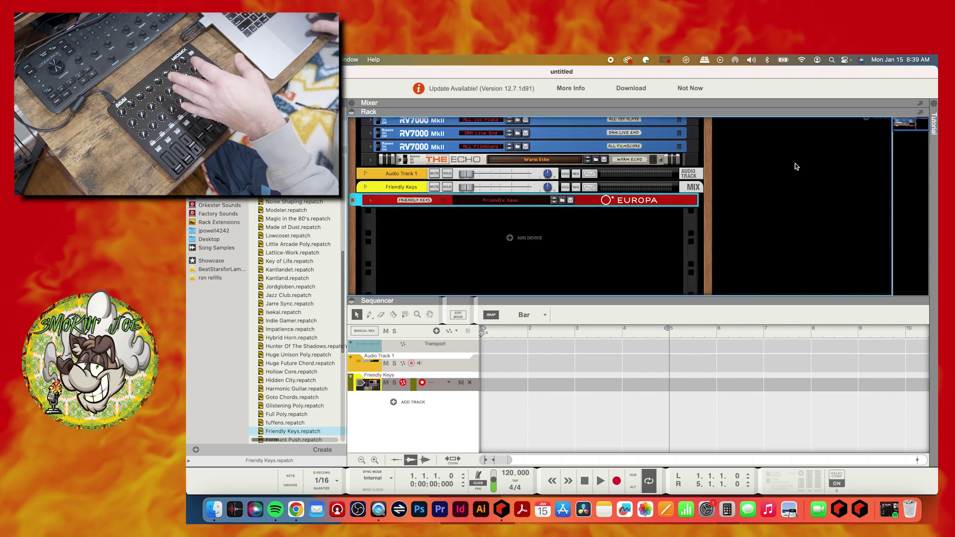
Step: Scroll to the top of the rack and expand the mixer above the Hardware Interface
left_click(903, 122)
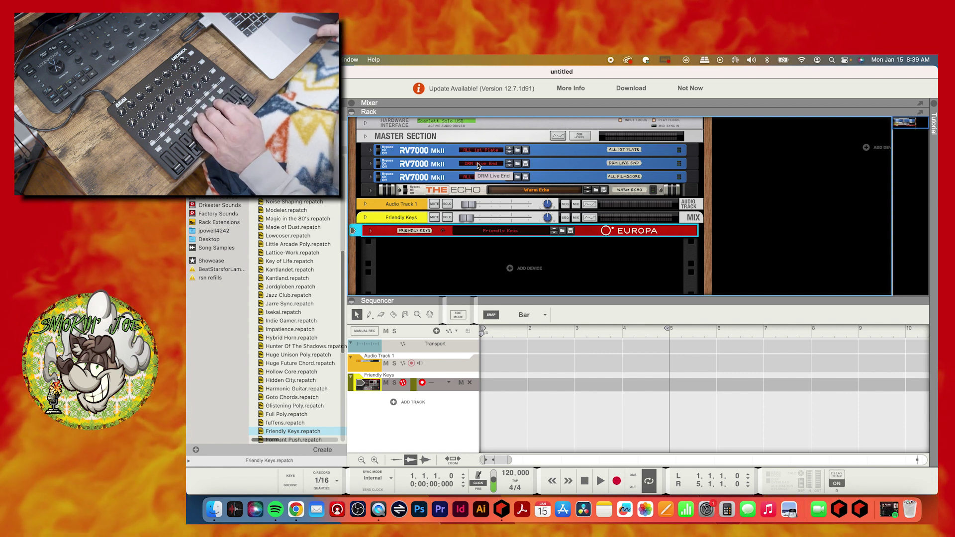
left_click(351, 104)
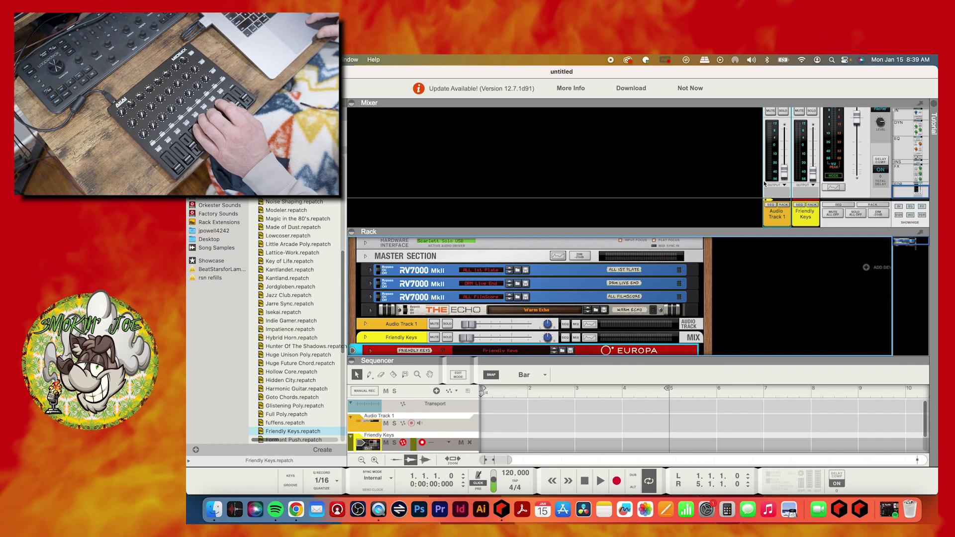
mouse_move(812, 180)
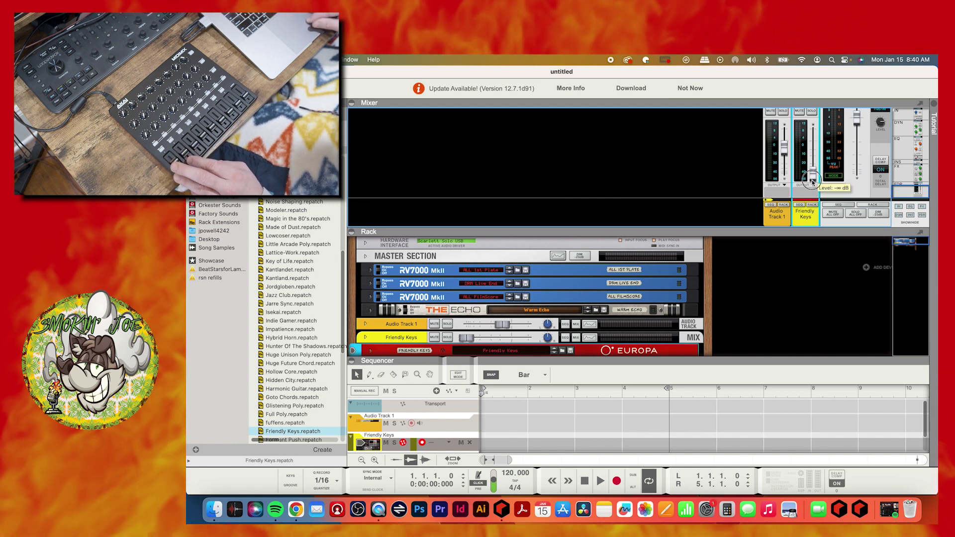
Step: Raise the Friendly Keys channel fader to 7.40 dB, then lower it to -5.65 dB
left_click_drag(812, 180, 813, 128)
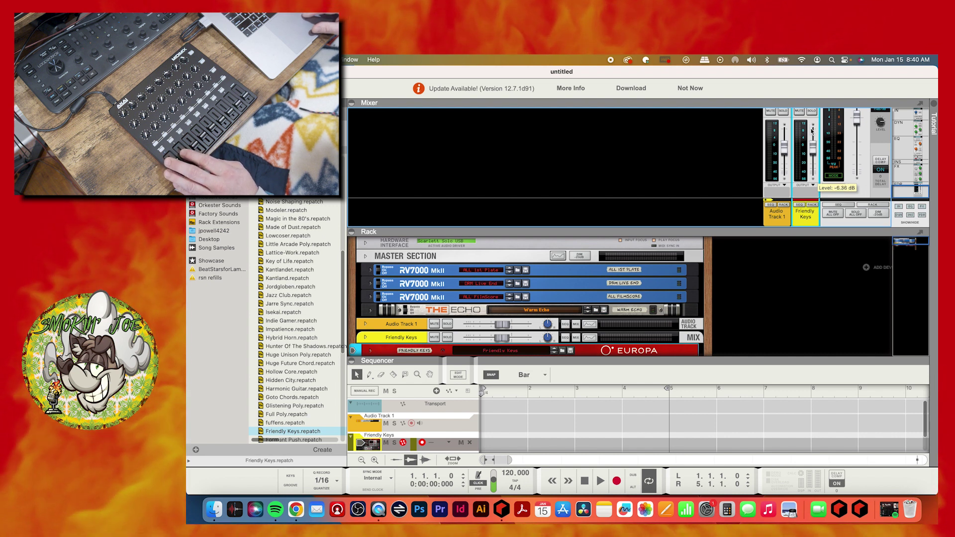
left_click_drag(813, 150, 813, 127)
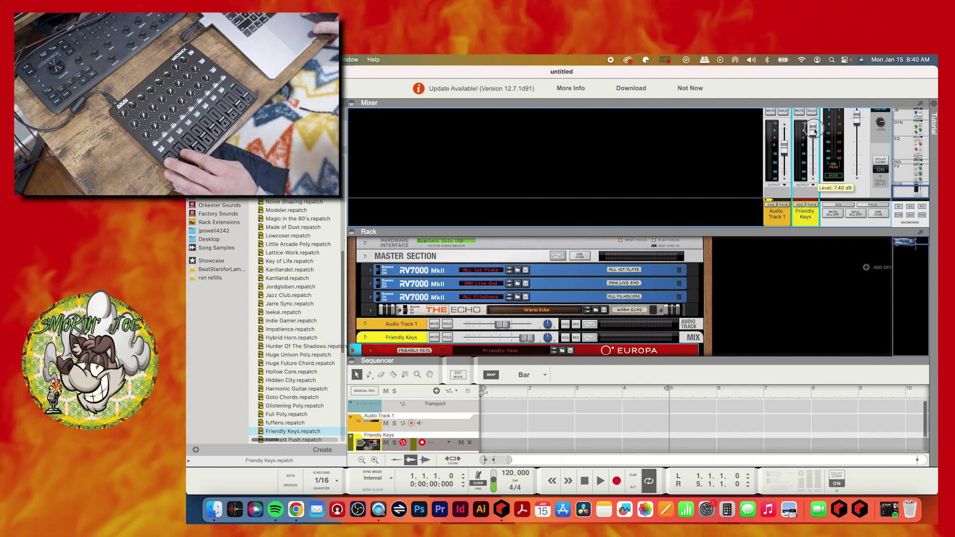
left_click_drag(815, 131, 814, 149)
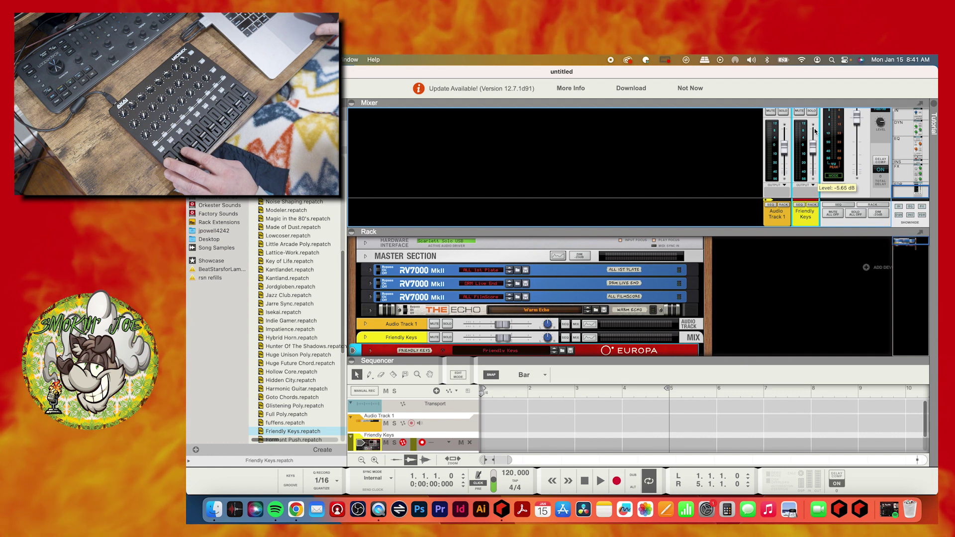